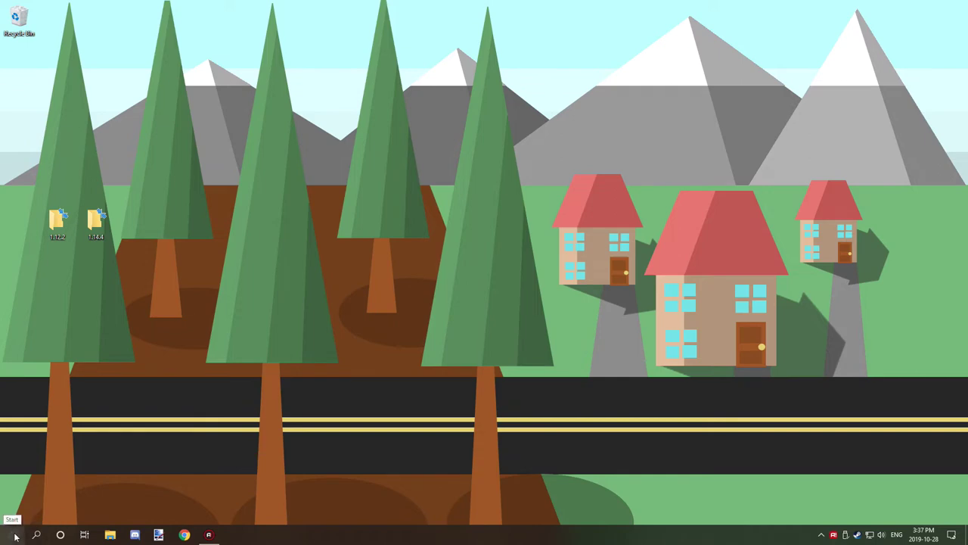
- Search Windows for %appdata%, open that folder, and go into the .minecraft folder
click(13, 535)
click(36, 535)
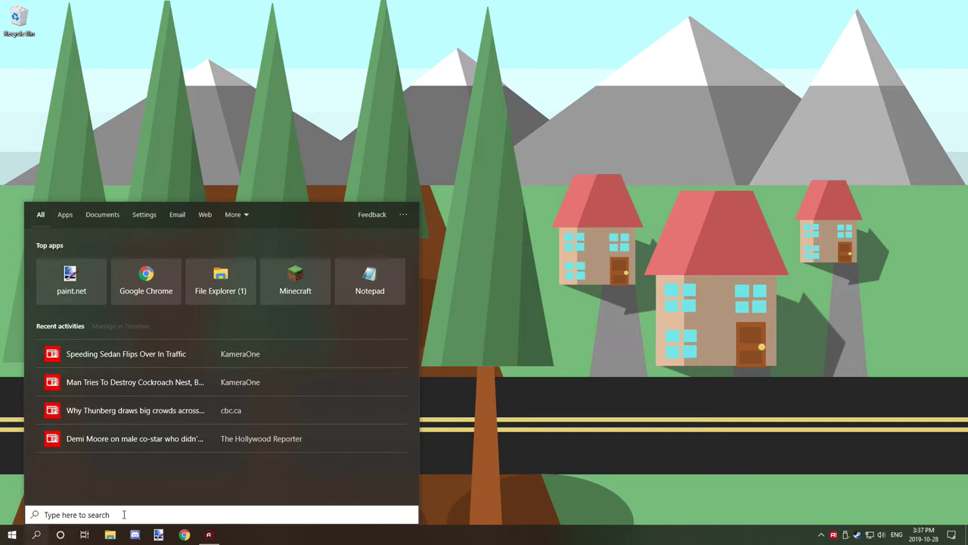
text(%appdat)
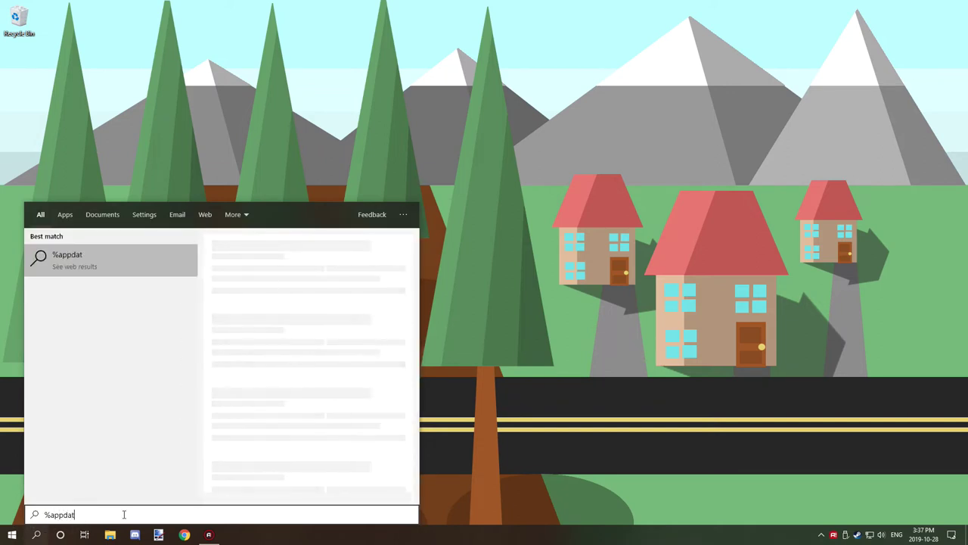
key(BackSpace)
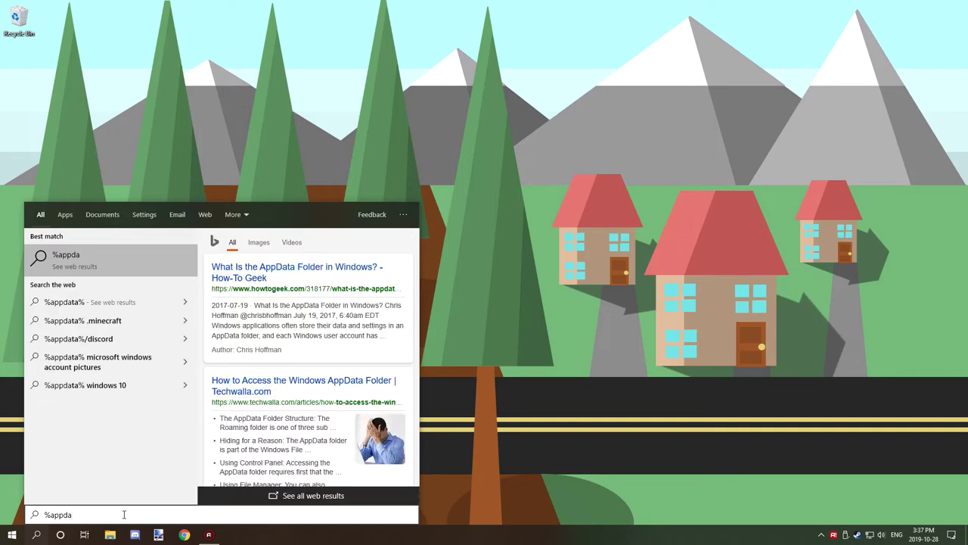
text(ta%)
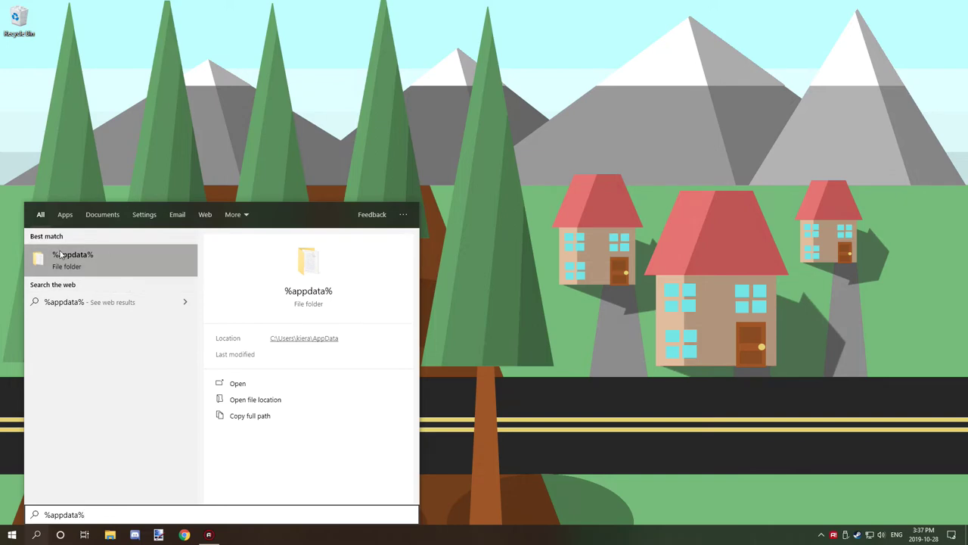
click(100, 257)
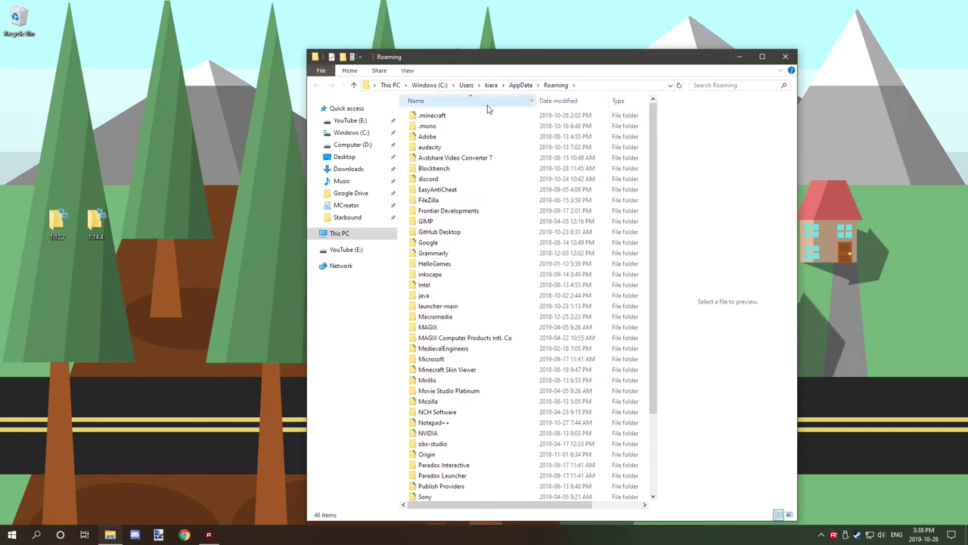
double_click(434, 116)
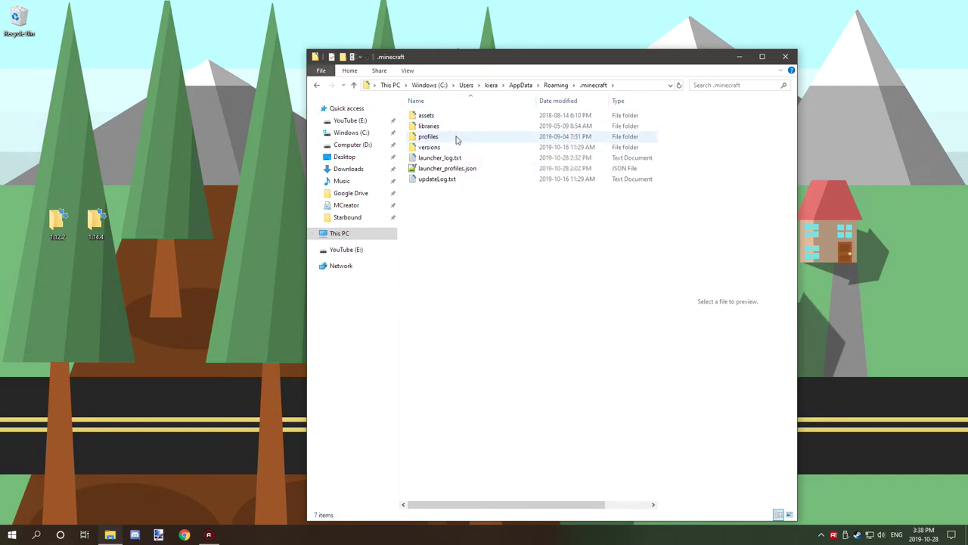
- Look into the profiles folder, return to .minecraft, and open the 1.12.2 folder inside versions
double_click(445, 136)
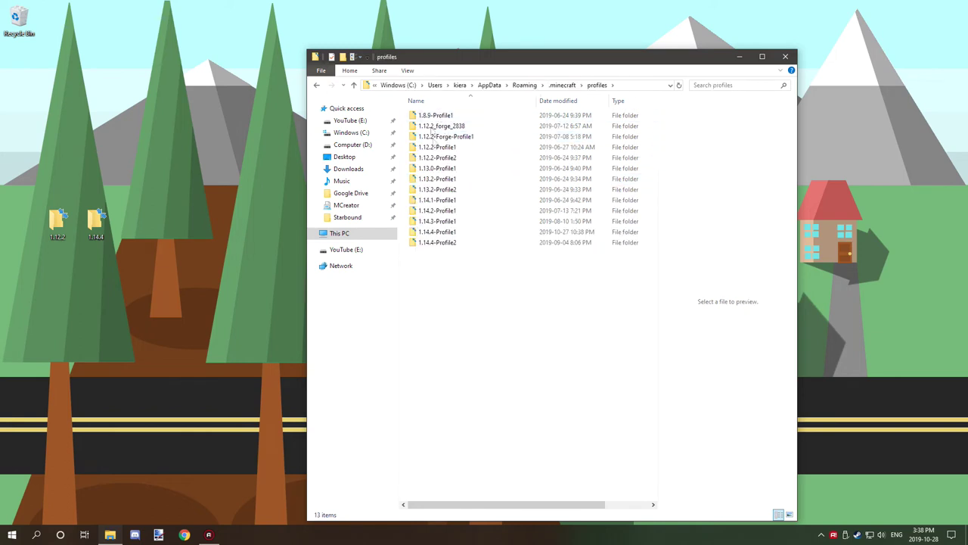
click(317, 85)
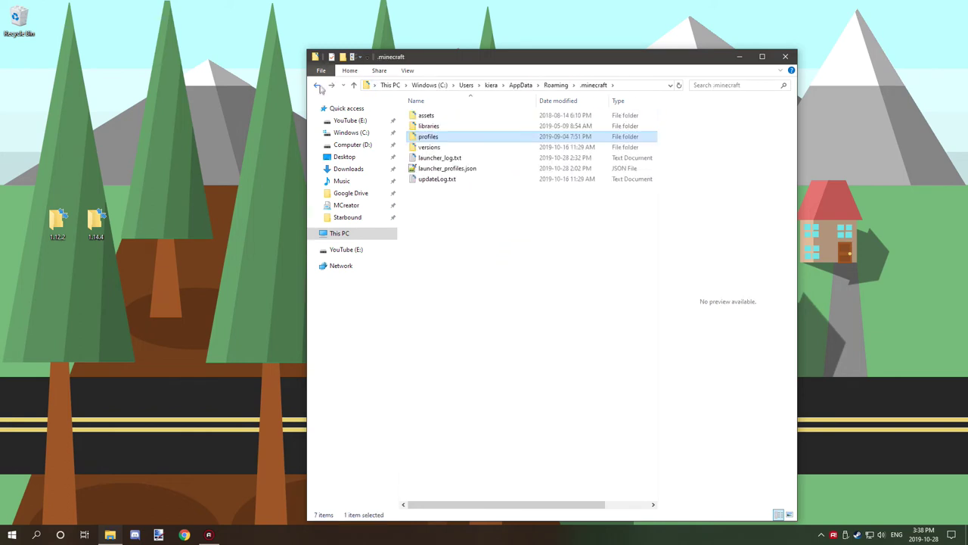
double_click(437, 148)
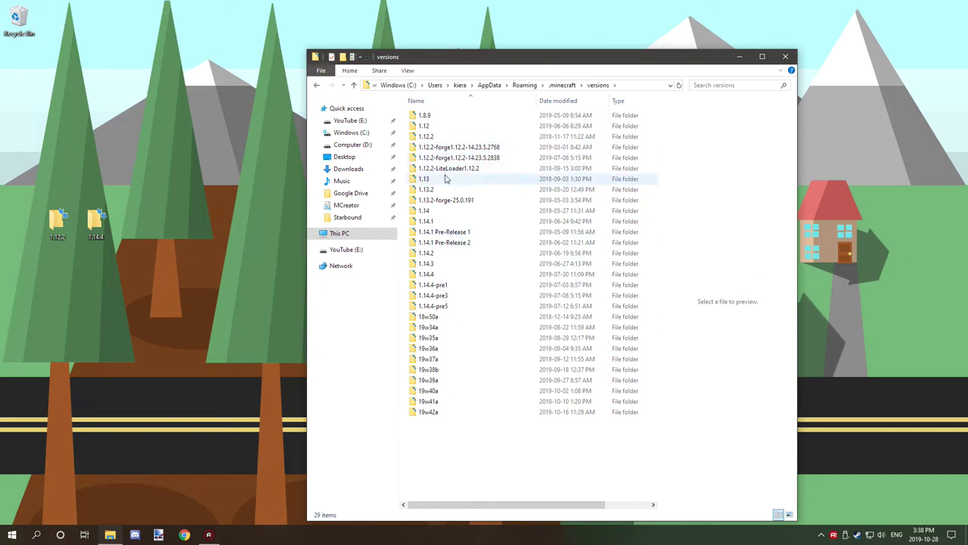
double_click(435, 136)
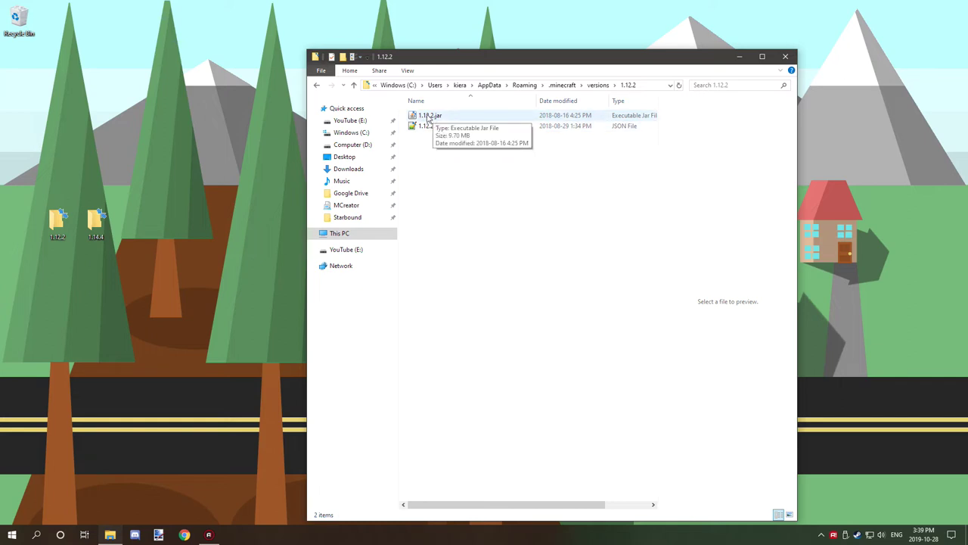
- Open 1.12.2.jar as an archive in 7-Zip and move its window clear of the desktop folders
right_click(427, 116)
mouse_move(459, 148)
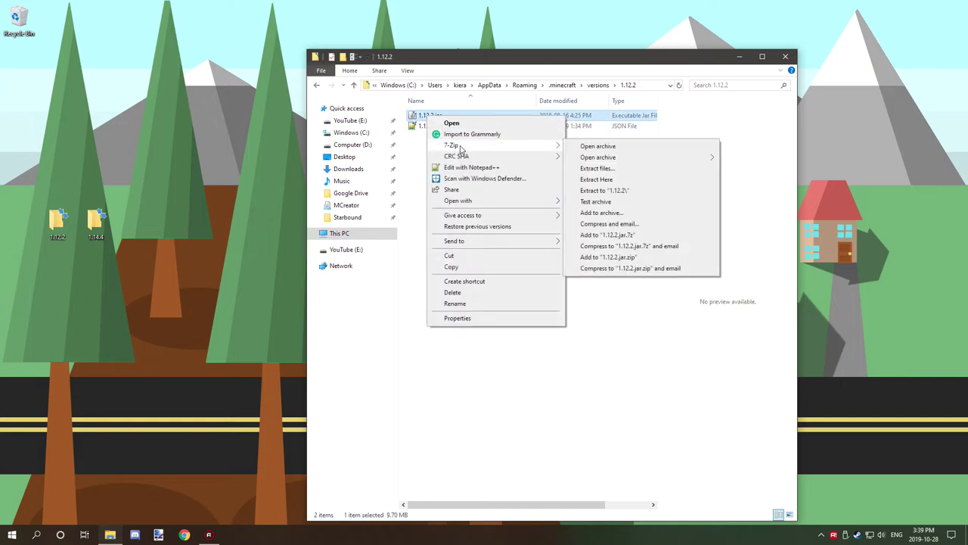
click(597, 146)
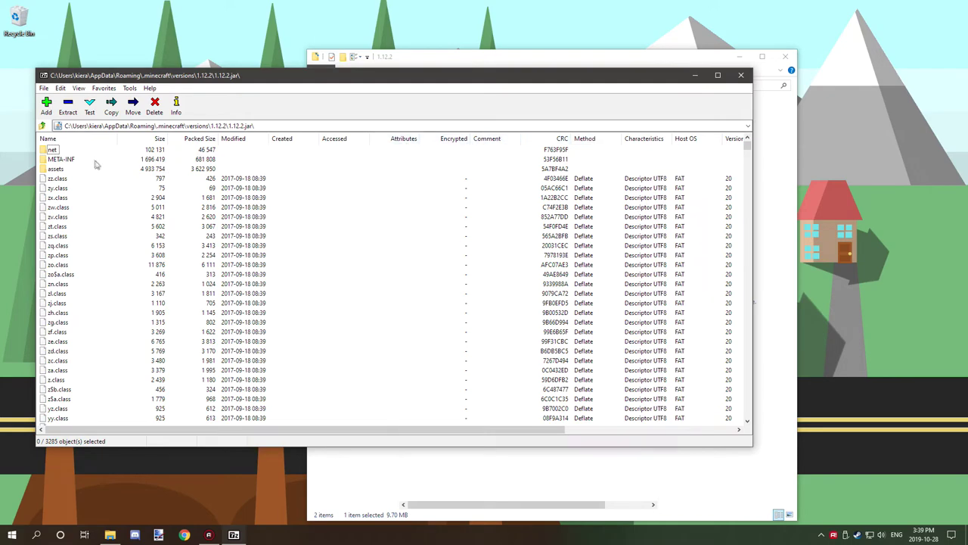
drag(107, 77, 340, 109)
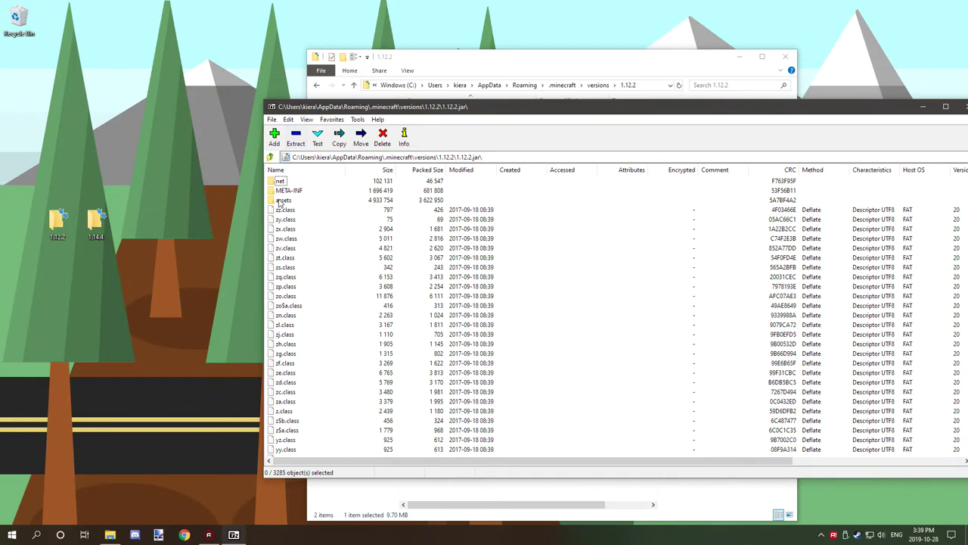
- Look through the archive's assets/minecraft folder and return to the folder containing the jar
click(280, 200)
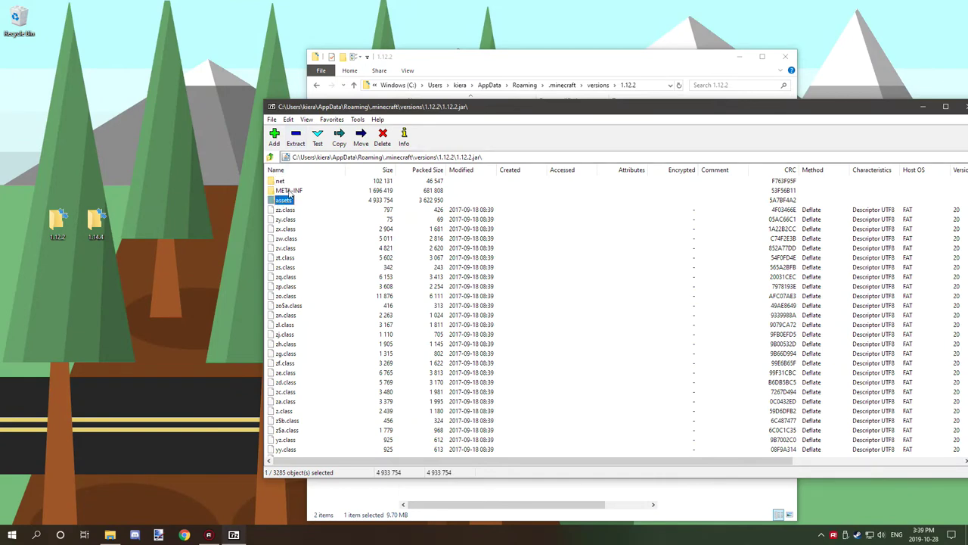
double_click(278, 199)
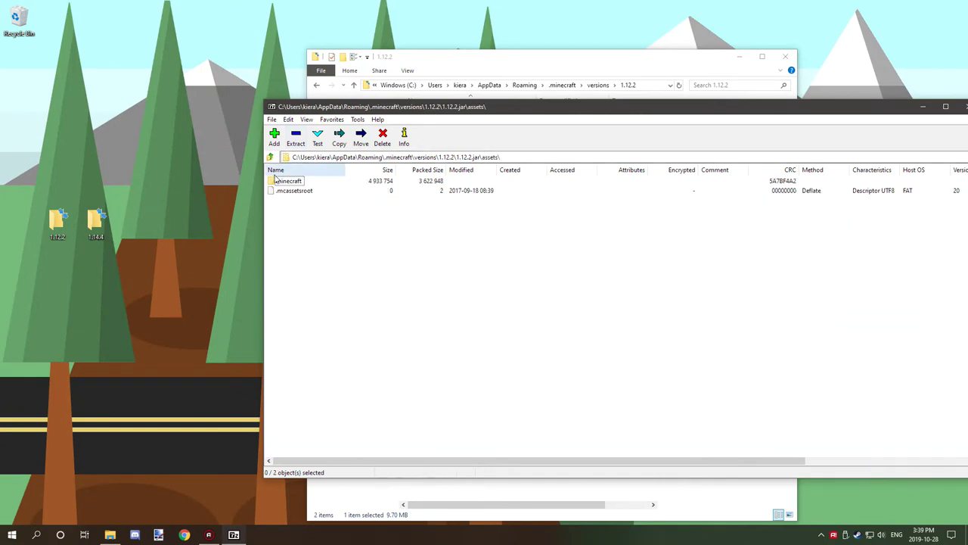
double_click(282, 182)
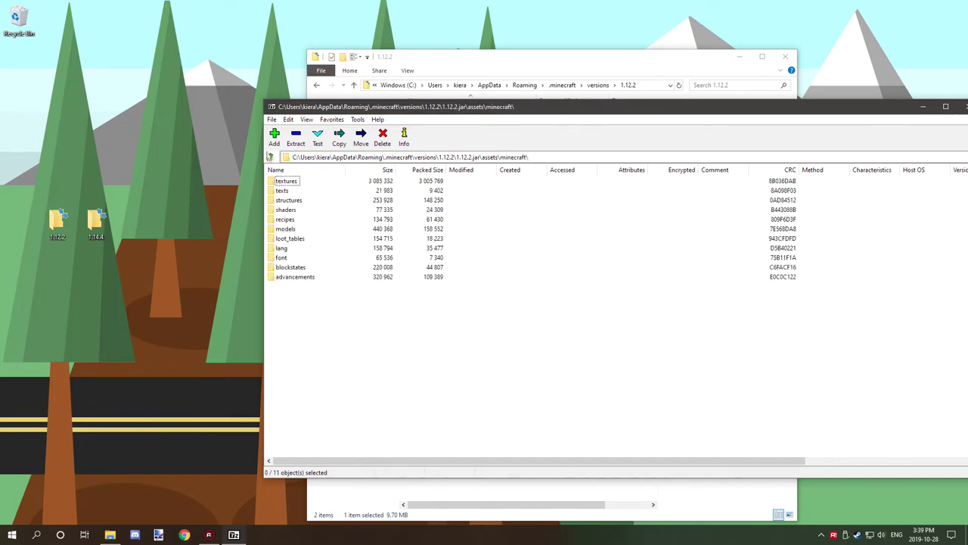
click(270, 158)
click(270, 158)
click(270, 157)
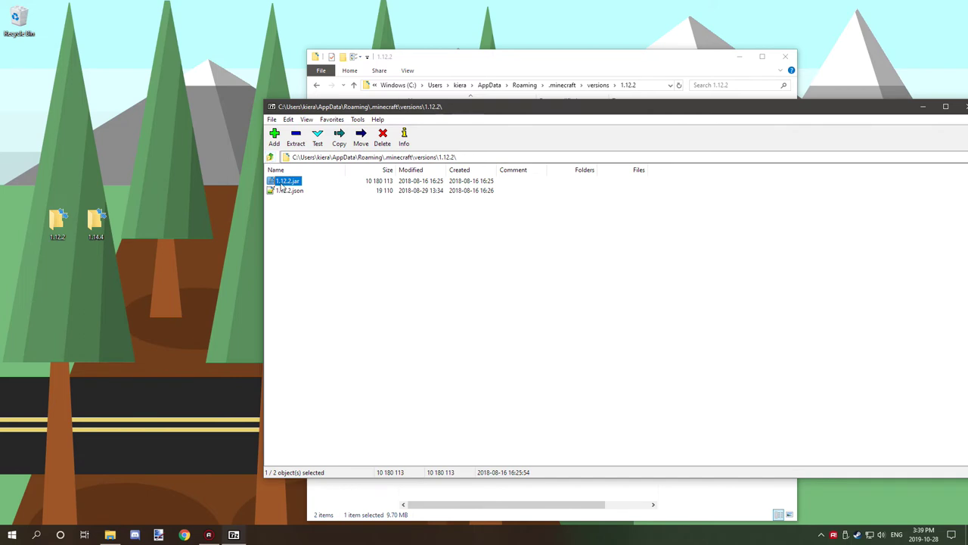
- Reopen 1.12.2.jar in 7-Zip and extract its assets folder into the 1.12.2 folder on the desktop
double_click(284, 183)
drag(284, 200, 63, 217)
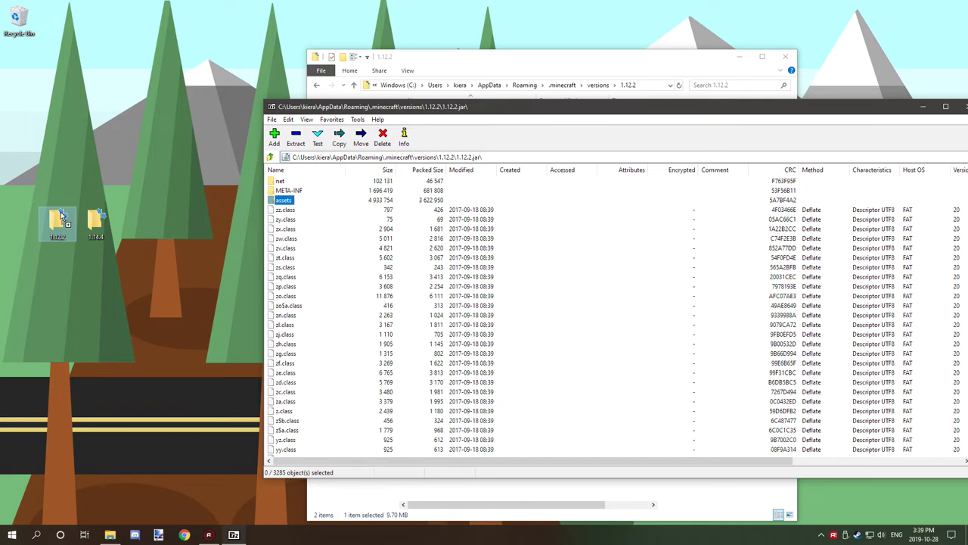
drag(62, 217, 62, 218)
drag(60, 216, 55, 218)
drag(56, 219, 56, 219)
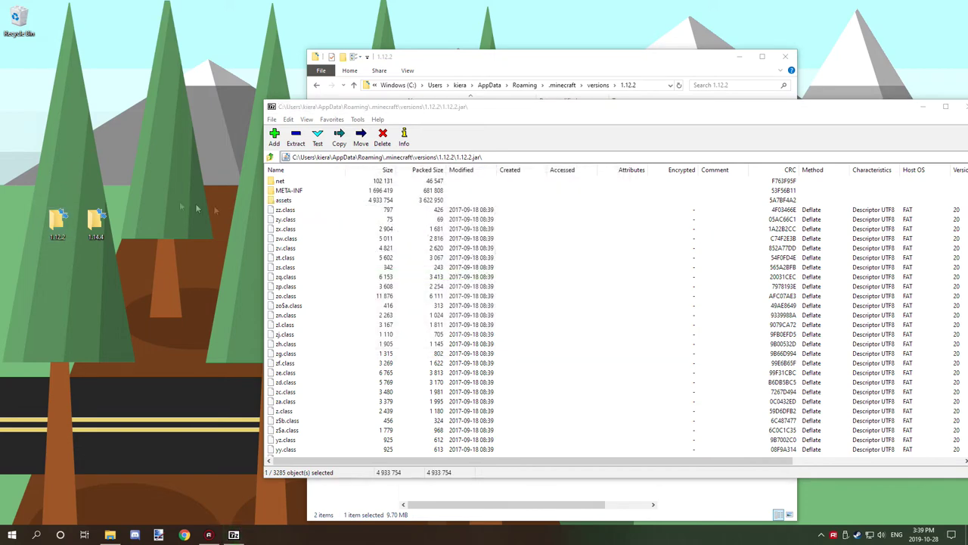
- Open the 1.12.2 folder on the desktop and go to assets/minecraft/textures
double_click(61, 220)
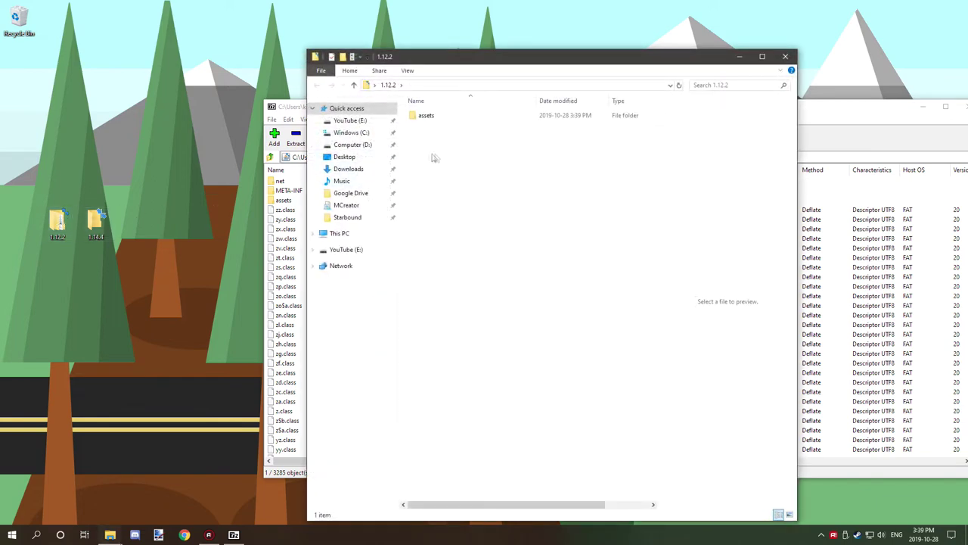
double_click(434, 115)
double_click(434, 116)
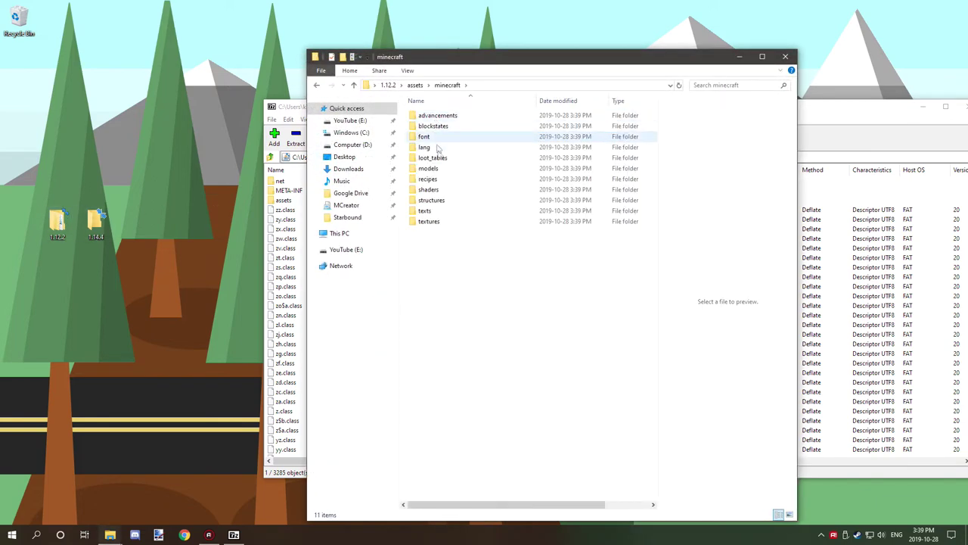
double_click(428, 221)
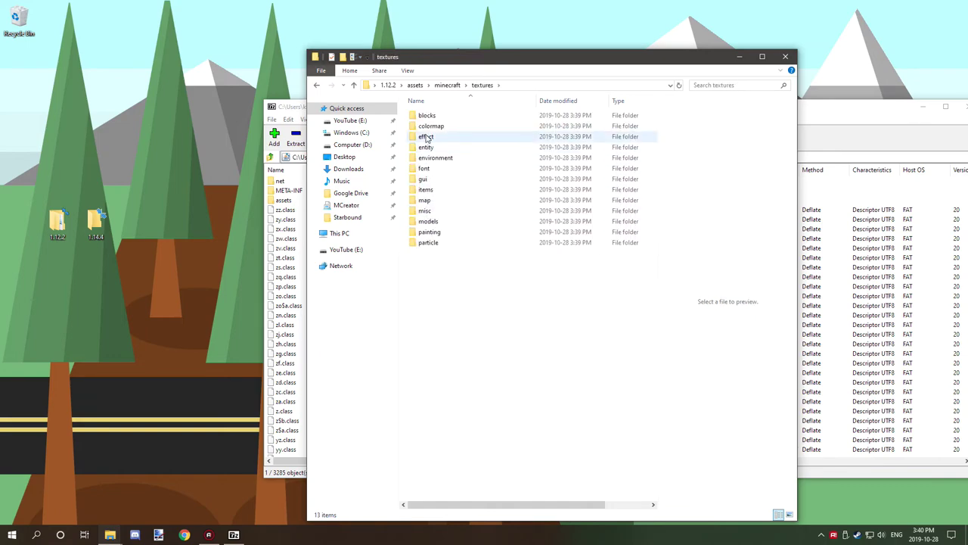
- Look through the block texture images in the blocks folder and return to textures
double_click(428, 115)
scroll(530, 170, down, 10)
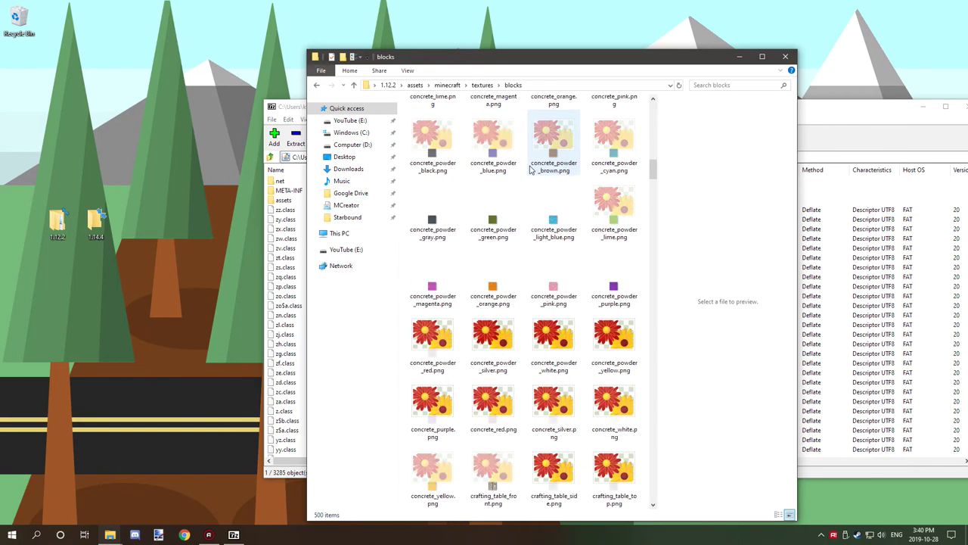
scroll(530, 169, down, 3)
key(alt+Left)
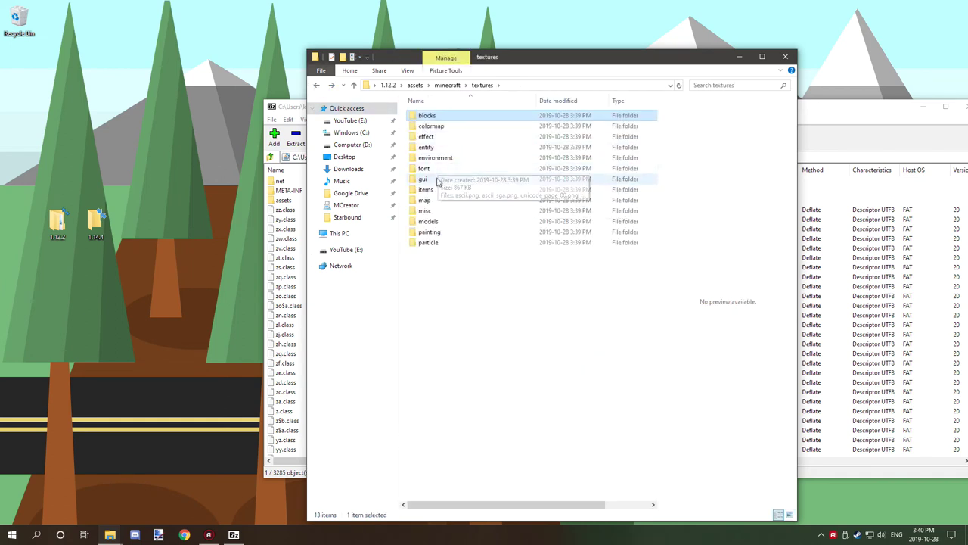
- View the armor layer images in models/armor and return to the textures folder
double_click(431, 221)
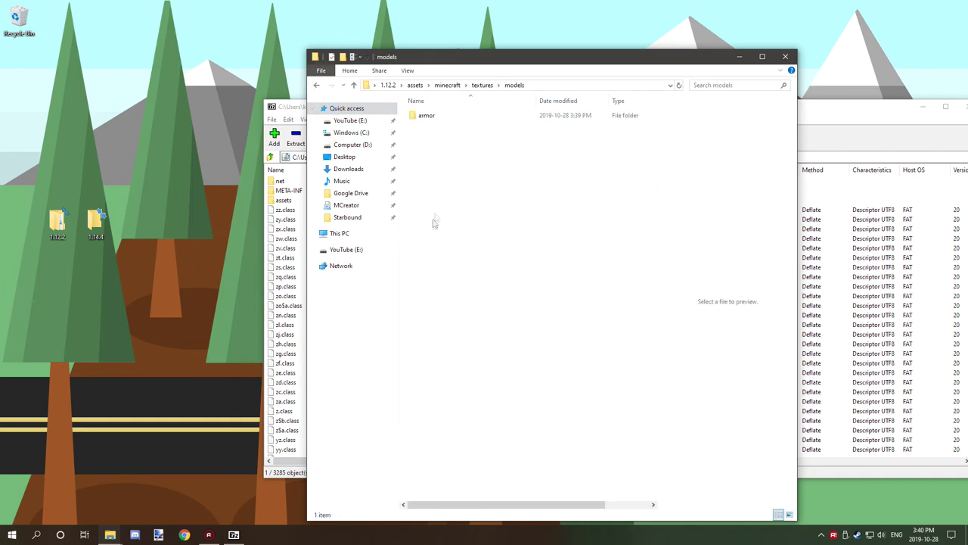
double_click(435, 118)
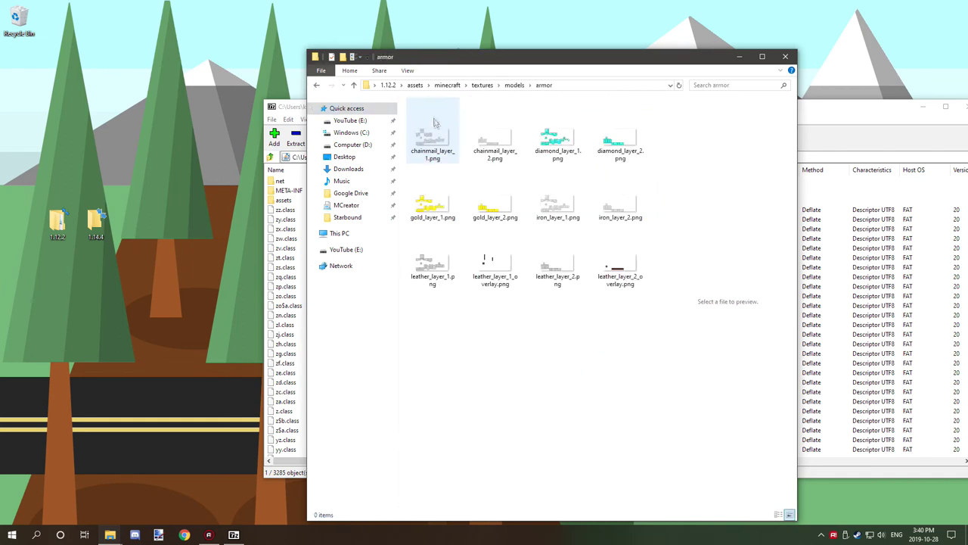
click(320, 85)
click(319, 85)
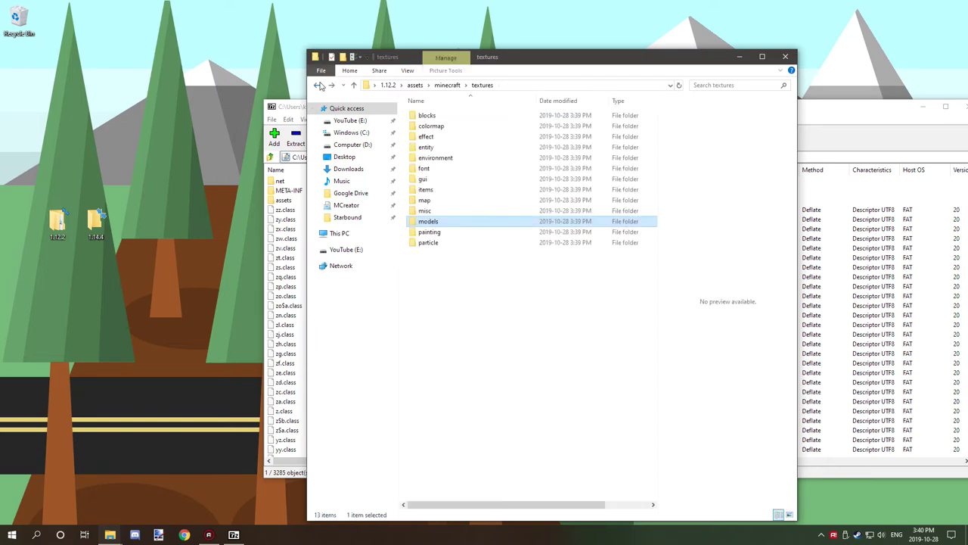
- Look through the item texture images in the items folder and go back to the minecraft folder
double_click(428, 189)
scroll(435, 144, down, 5)
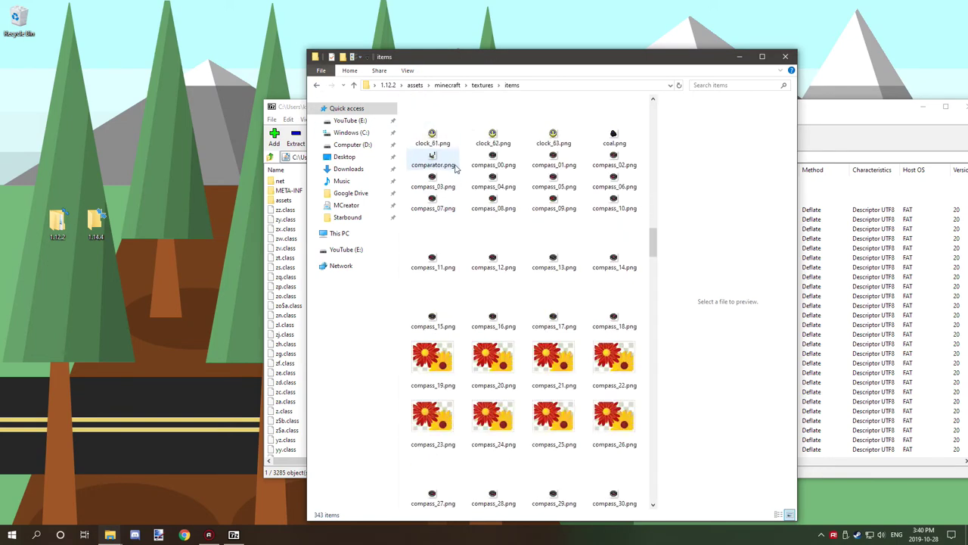
click(320, 85)
click(320, 85)
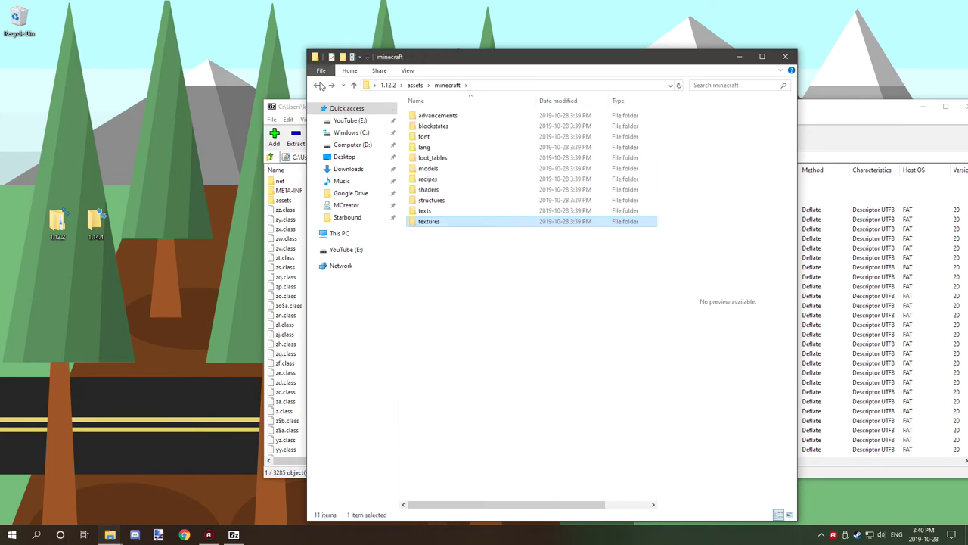
click(319, 84)
click(331, 85)
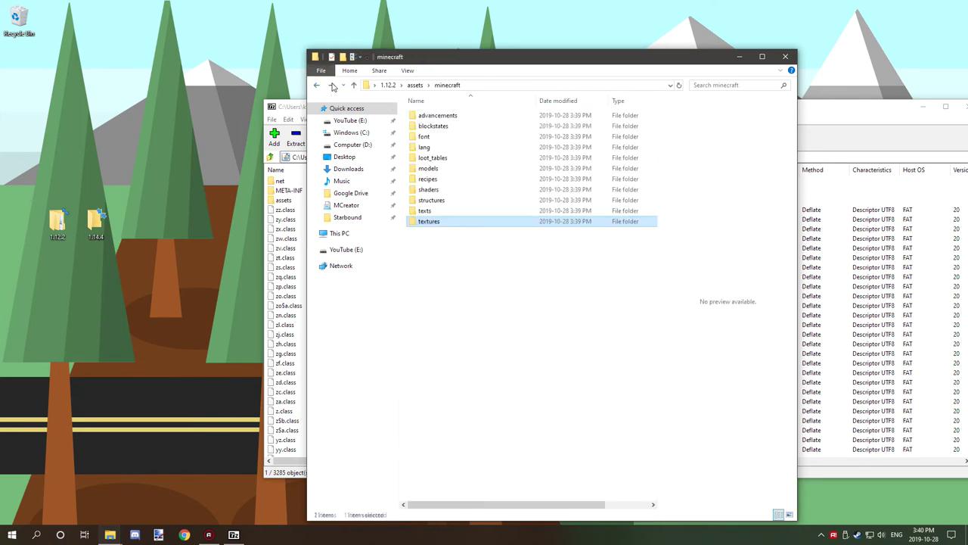
- Find block.json in the models/block folder and open it in Notepad++
double_click(443, 169)
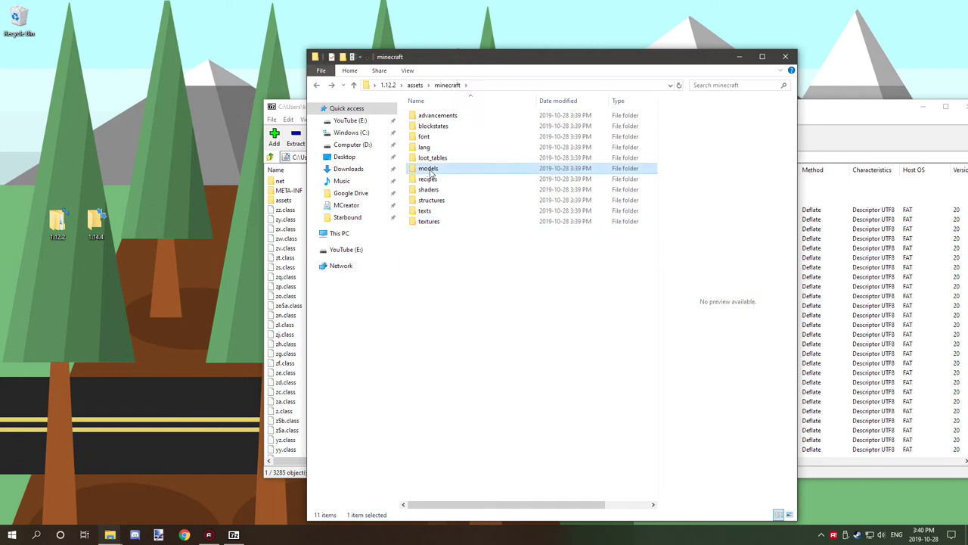
double_click(425, 115)
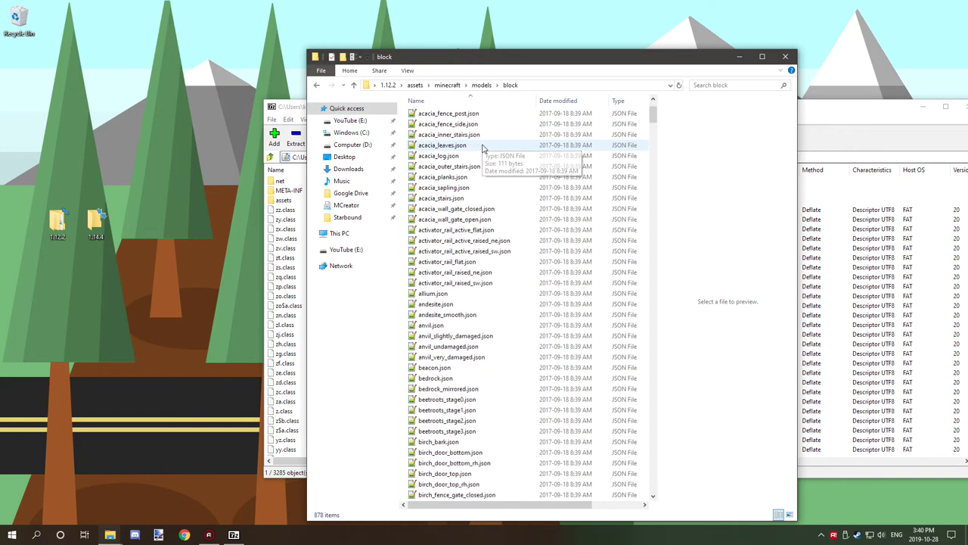
scroll(482, 151, down, 11)
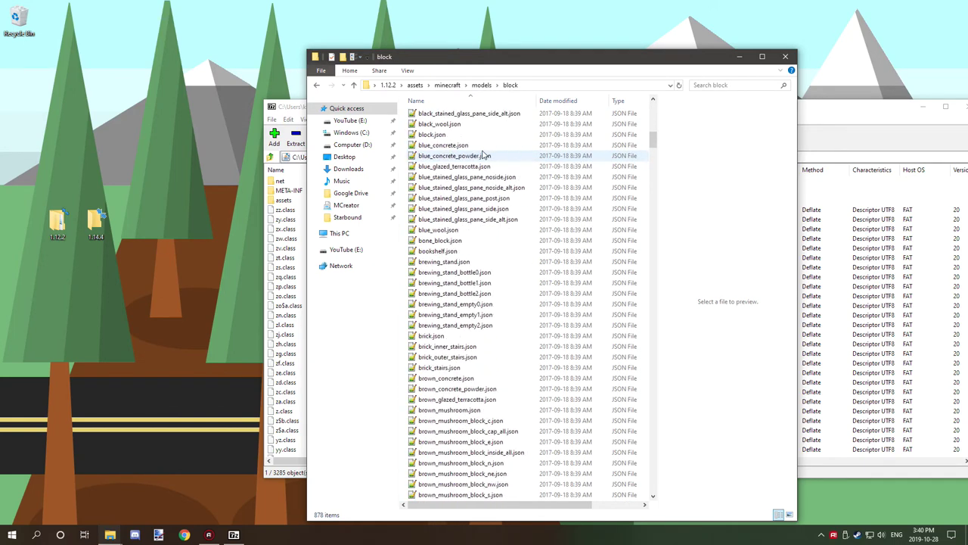
right_click(429, 261)
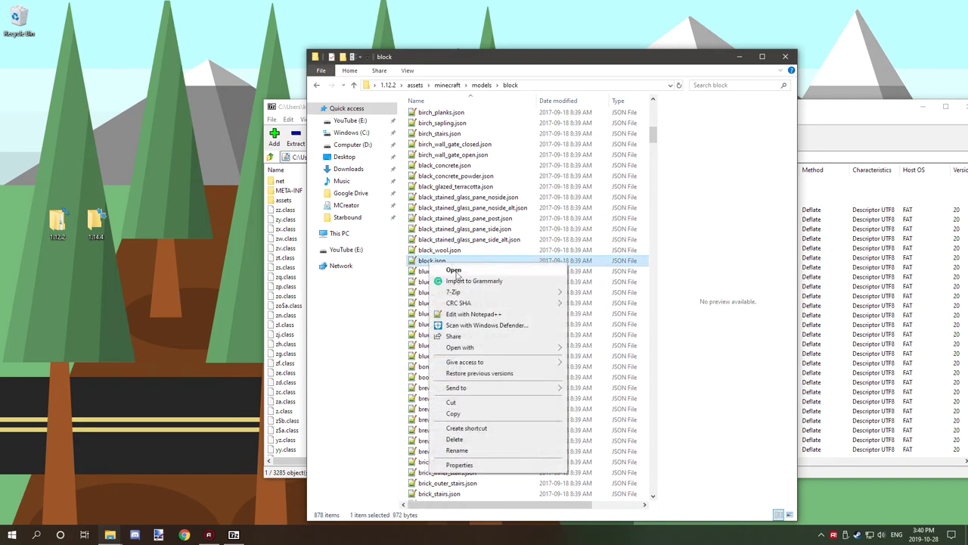
click(477, 313)
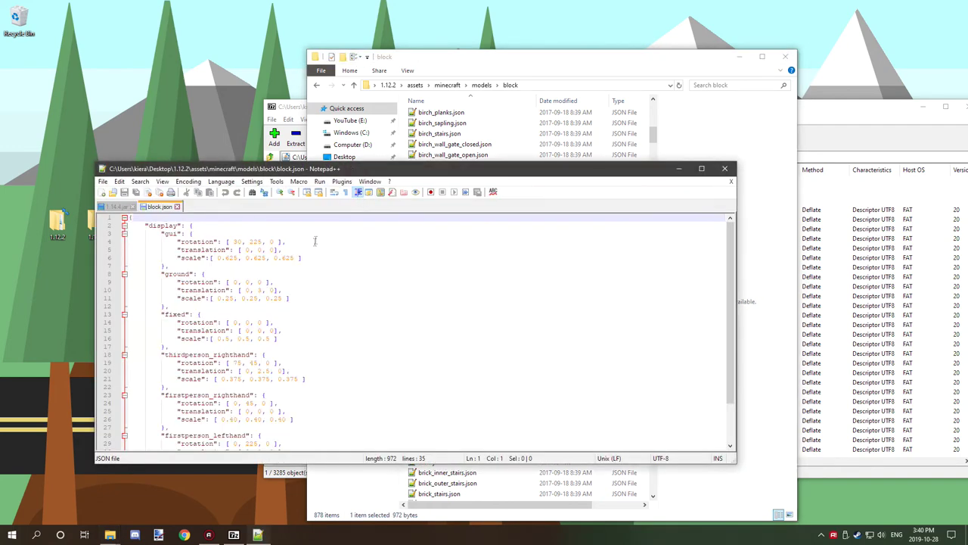
- Read through the display settings in block.json down to the end of the file
scroll(315, 240, down, 3)
scroll(316, 241, up, 3)
scroll(311, 239, down, 3)
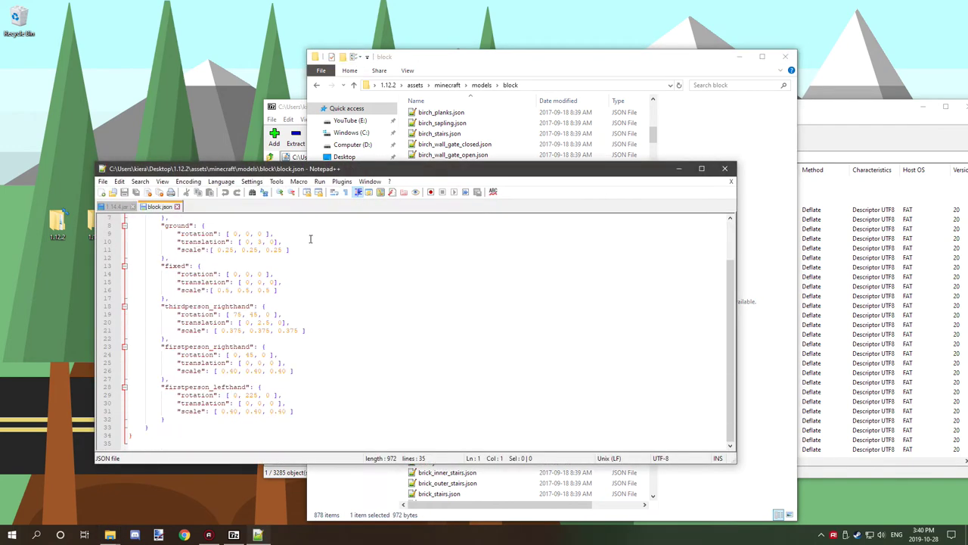
drag(170, 428, 77, 218)
- Close block.json, 1.14.4.jar and Notepad++, as well as the block folder and the 1.12.2 archive windows
click(176, 206)
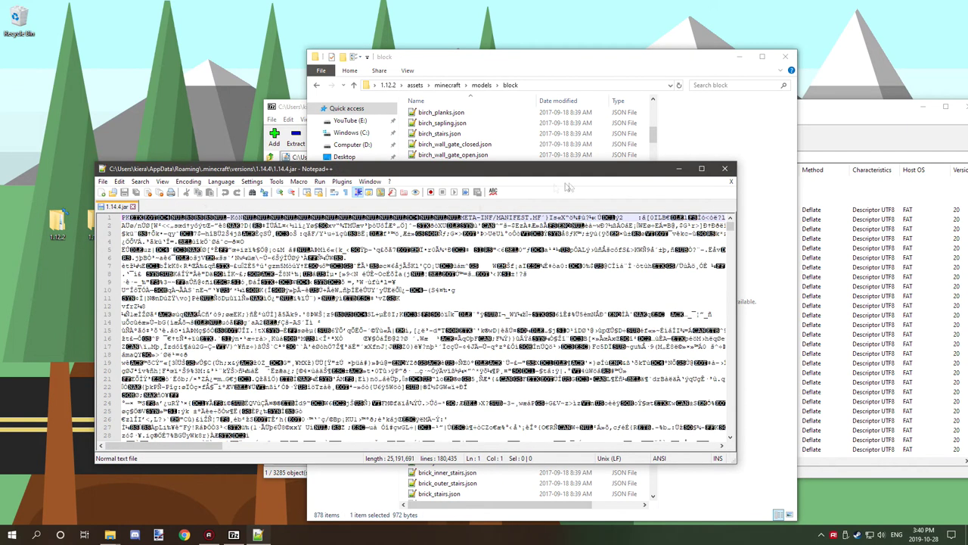
click(132, 207)
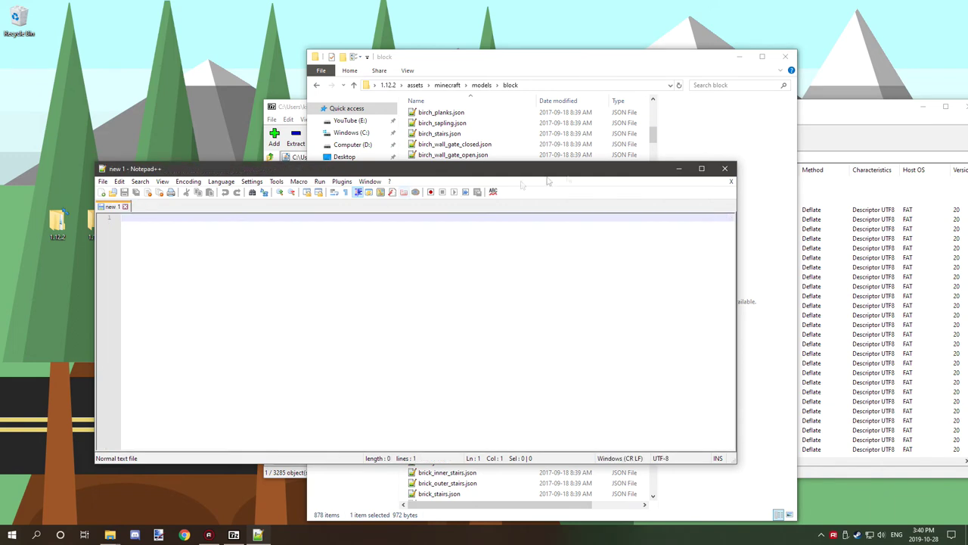
click(724, 170)
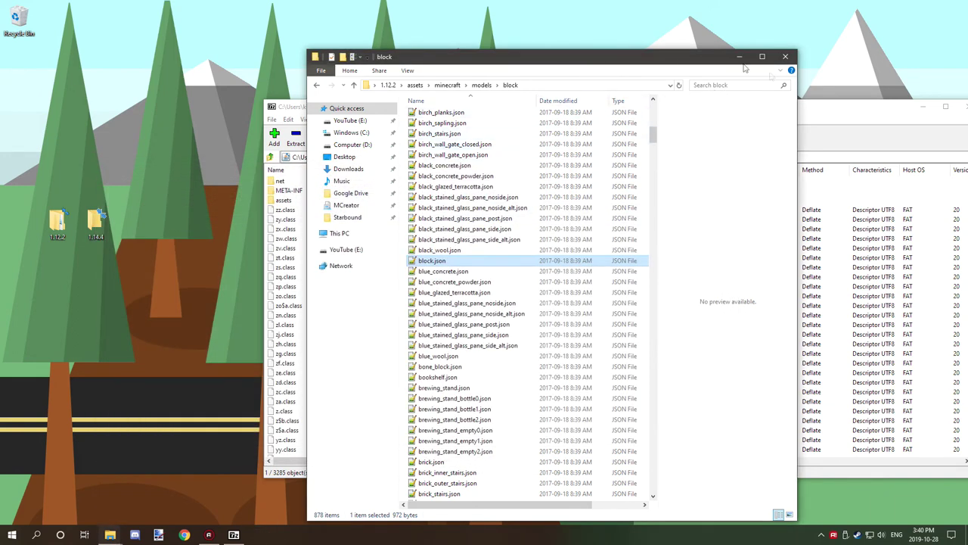
click(784, 57)
drag(862, 114, 599, 129)
click(701, 122)
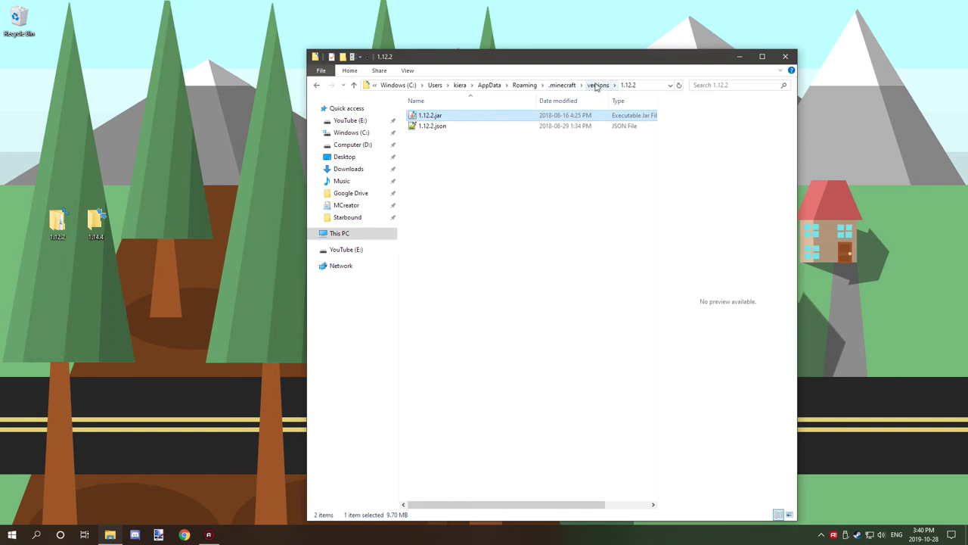
- Open 1.14.4.jar from the versions/1.14.4 folder as a 7-Zip archive, keeping the desktop folders uncovered
click(596, 84)
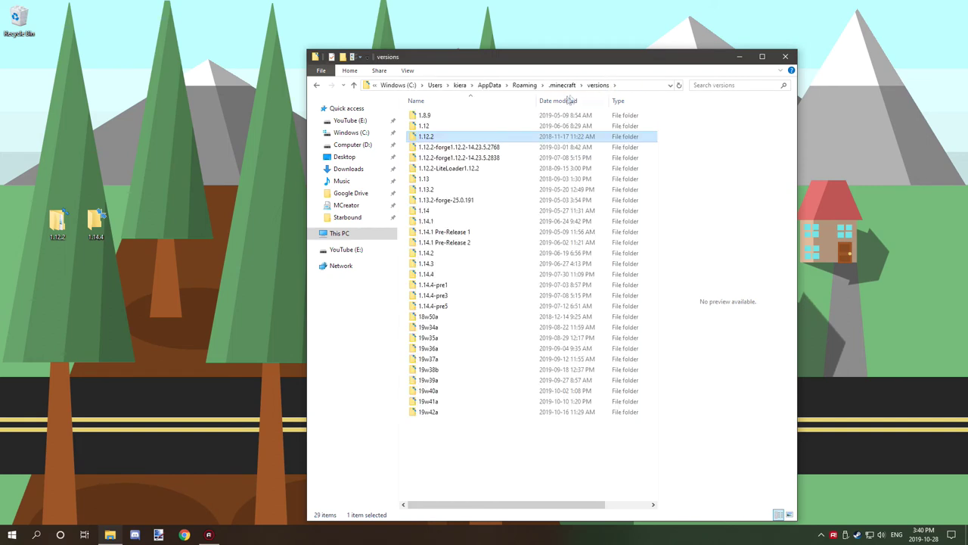
double_click(427, 275)
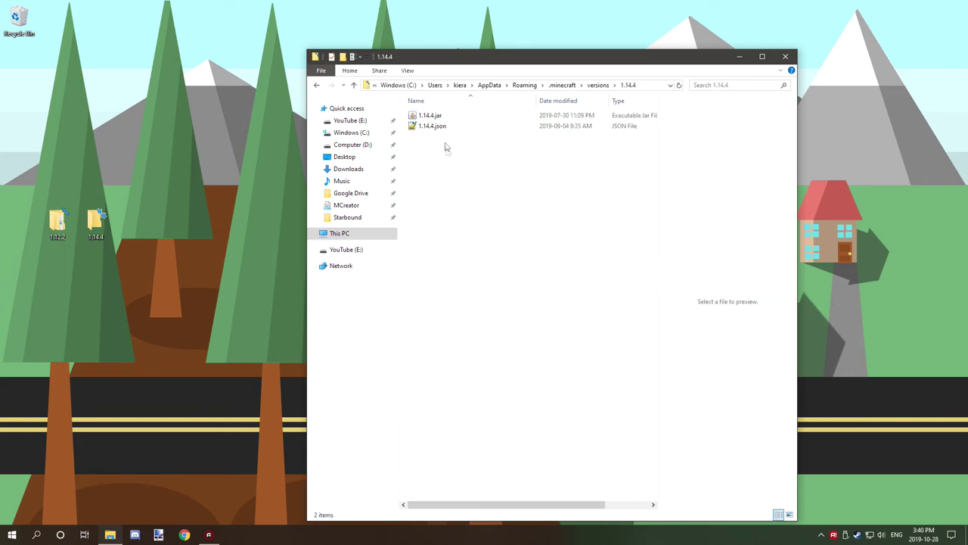
right_click(431, 116)
mouse_move(475, 145)
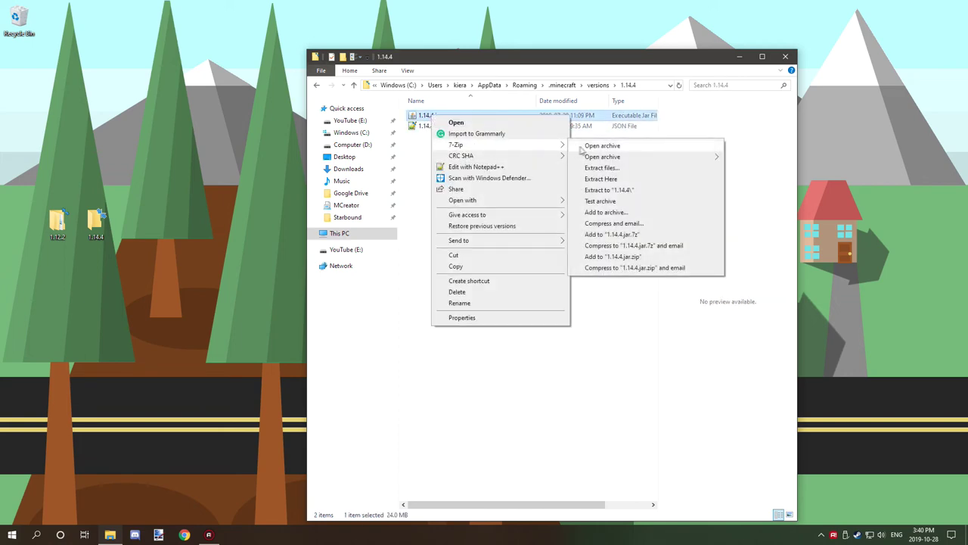
click(598, 146)
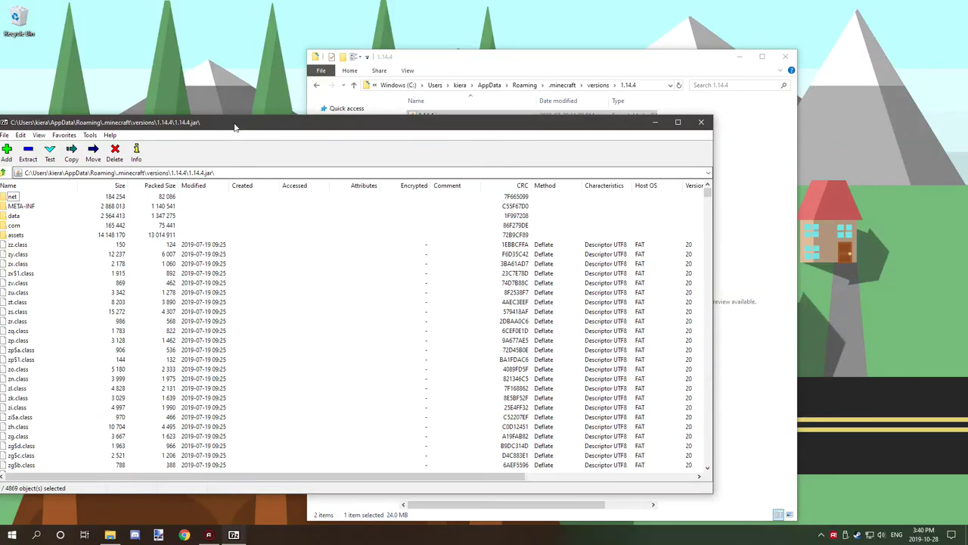
drag(238, 118, 453, 111)
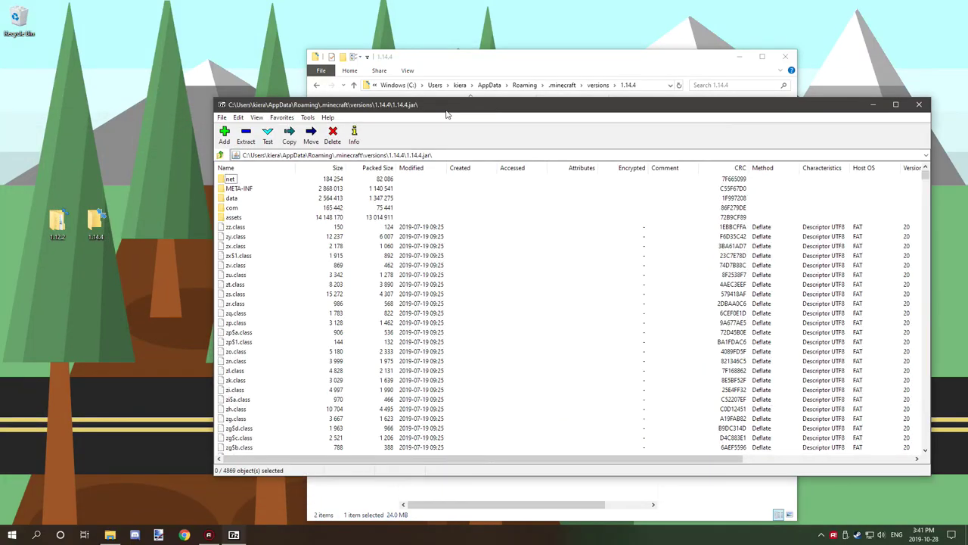
- Look inside data/minecraft in the archive, return to its root and extract the data folder to the 1.14.4 desktop folder
double_click(230, 198)
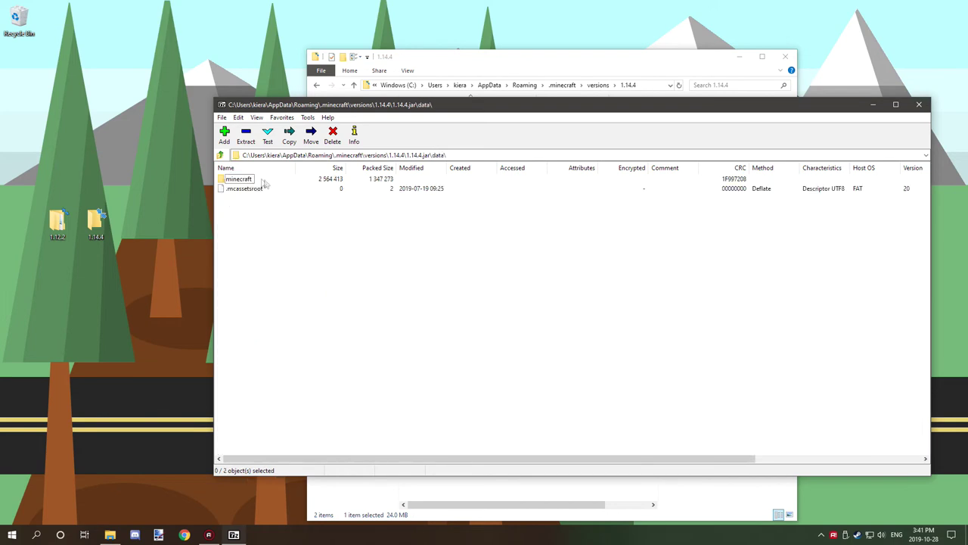
double_click(255, 182)
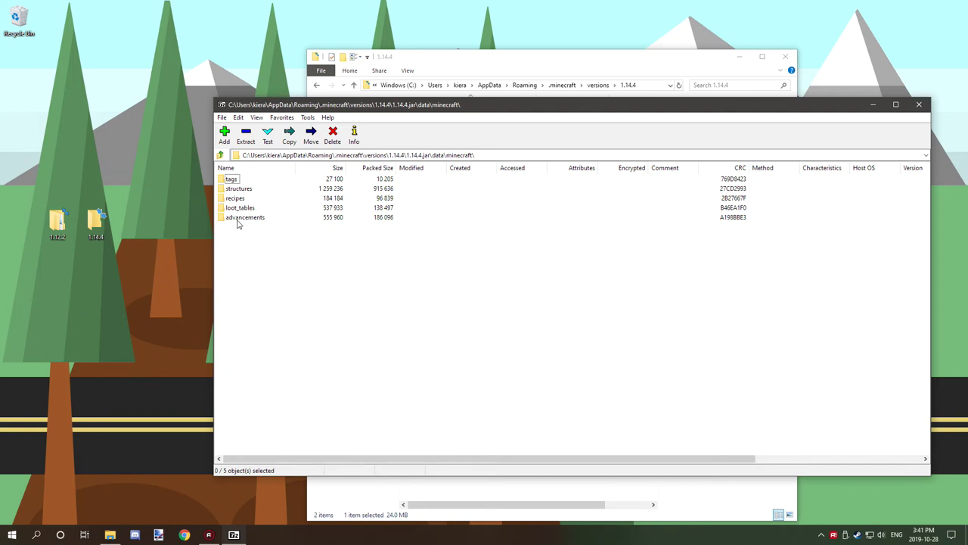
click(220, 155)
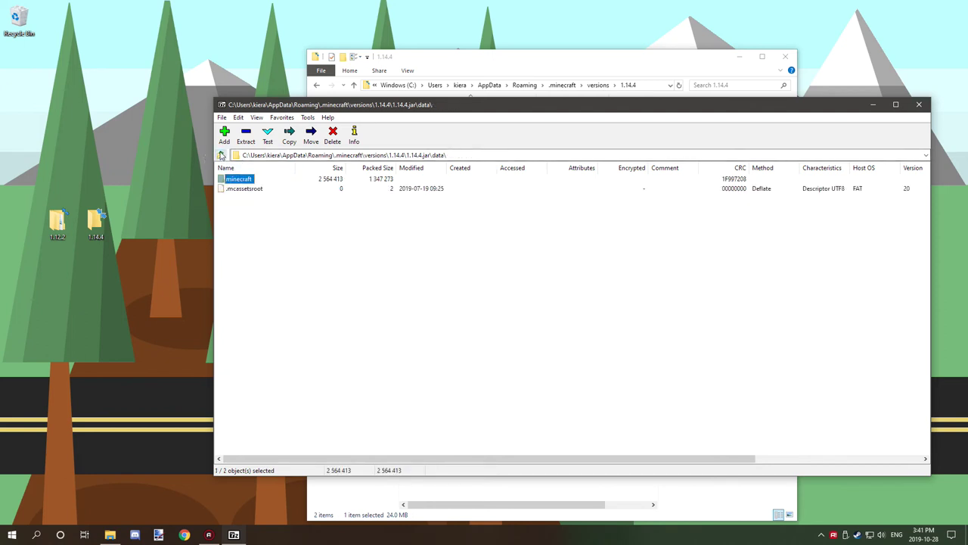
click(221, 155)
drag(185, 198, 95, 221)
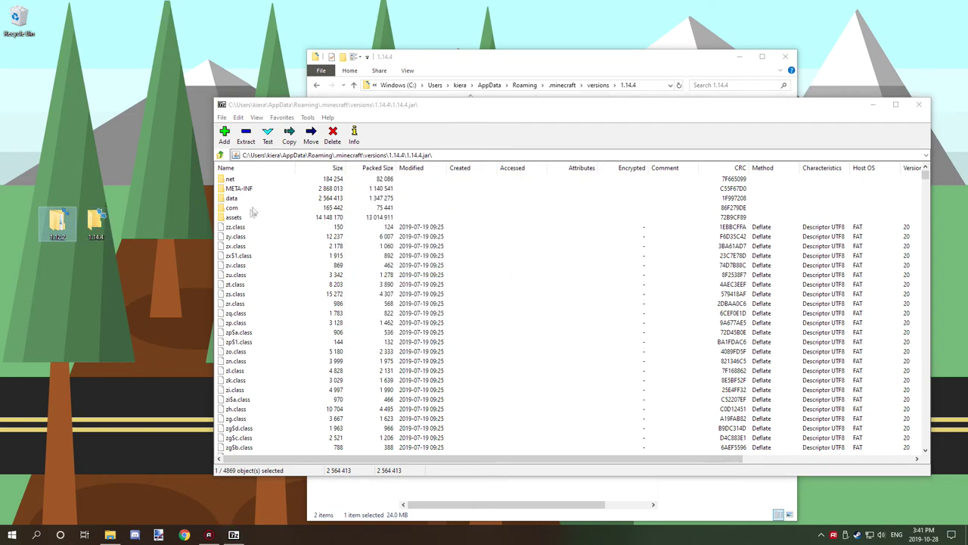
- Look inside assets/minecraft in the archive, return to its root and extract the assets folder to the 1.14.4 desktop folder
double_click(231, 218)
double_click(237, 188)
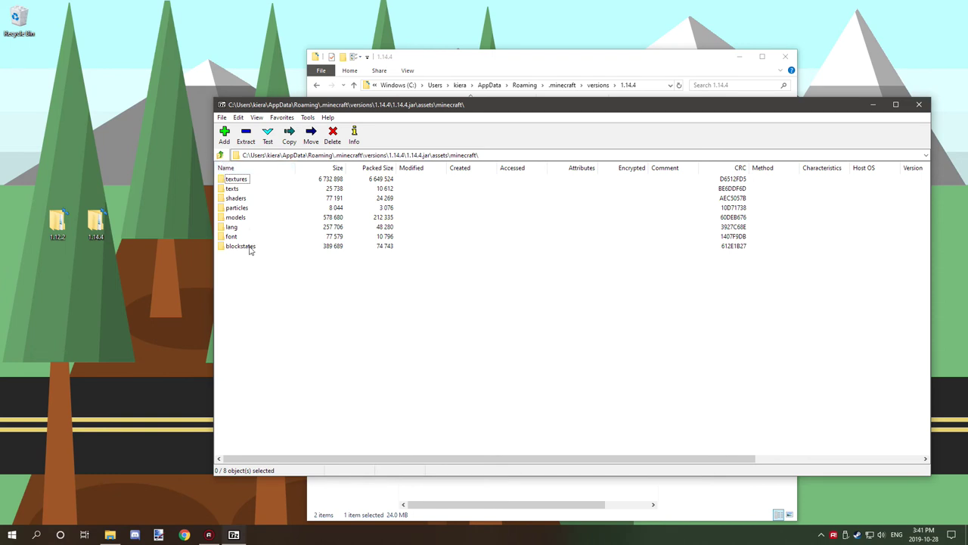
key(BackSpace)
key(BackSpace)
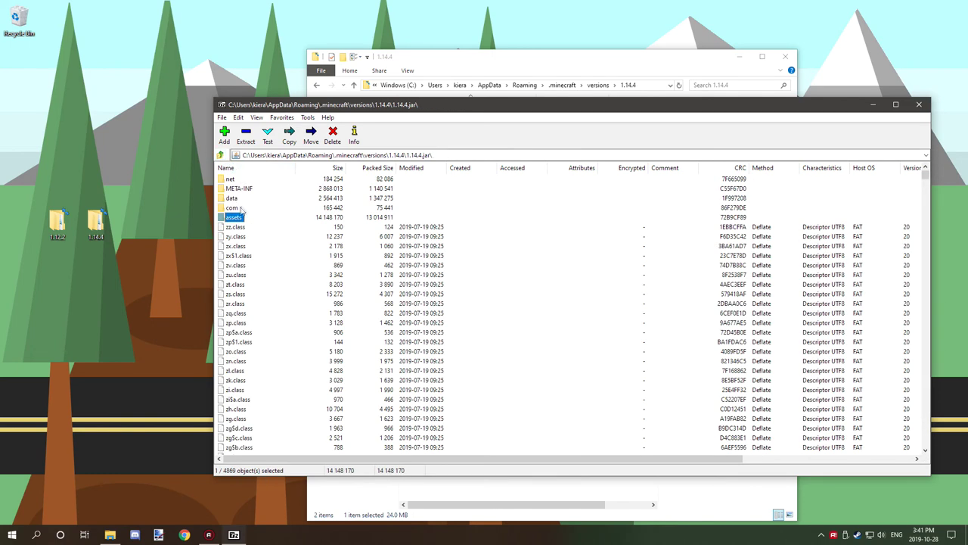
drag(234, 220, 96, 221)
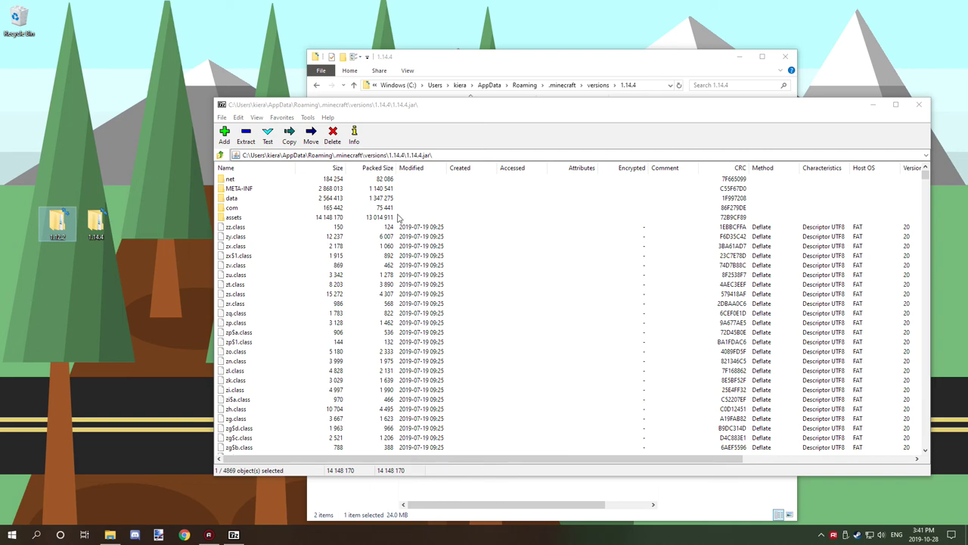
scroll(413, 220, down, 10)
scroll(428, 221, down, 12)
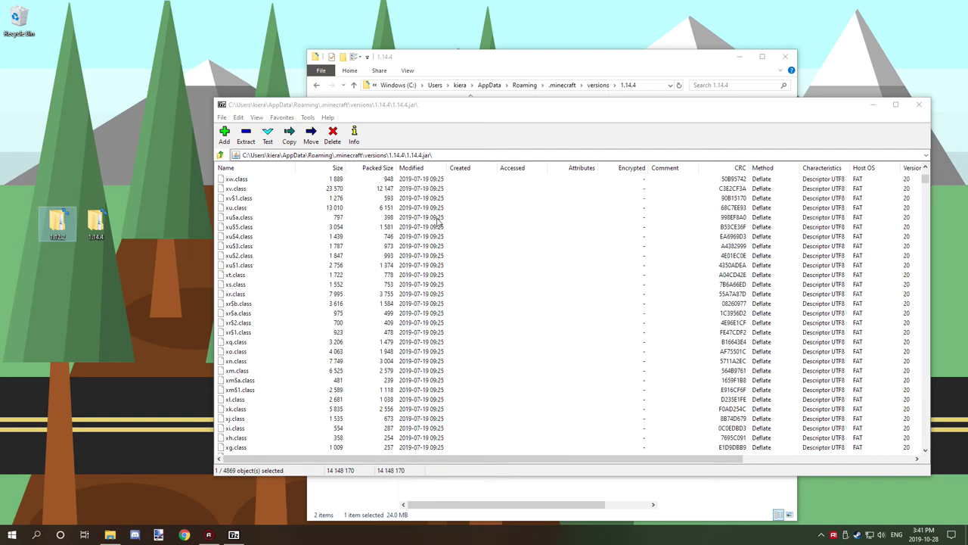